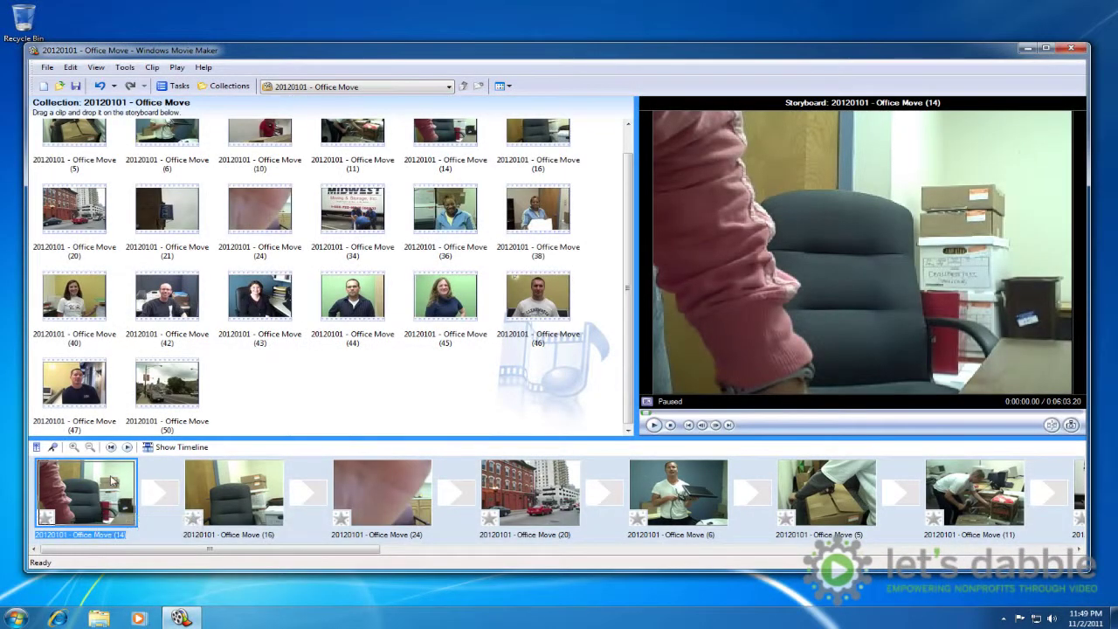
# Step: Play the storyboard from the start, jumping to clip (16) and then clip (24)
pyautogui.click(127, 449)
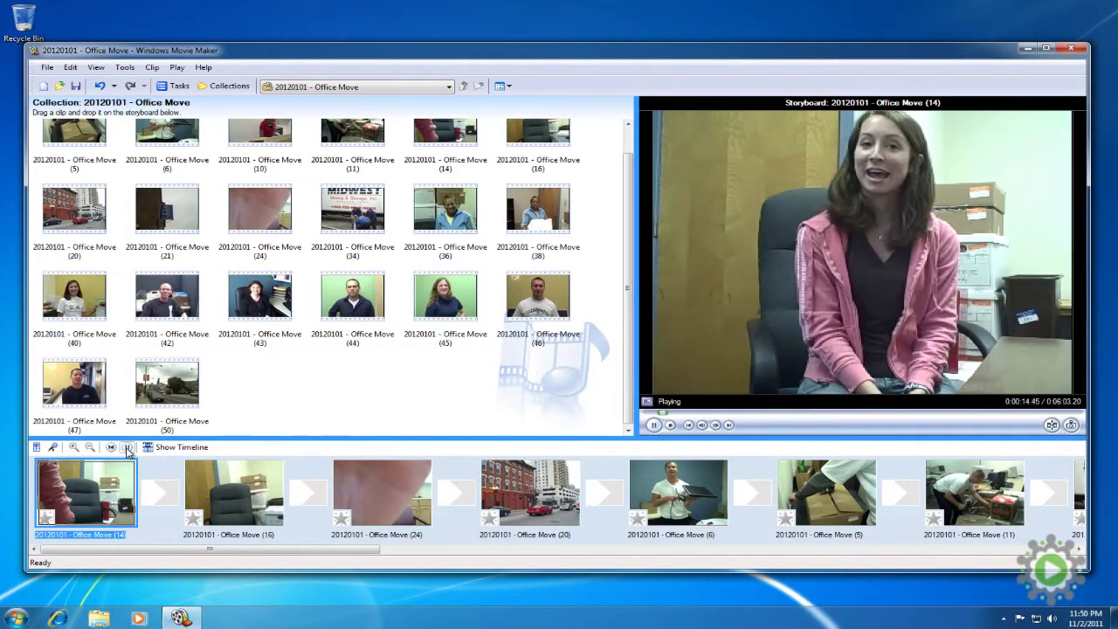
pyautogui.click(218, 487)
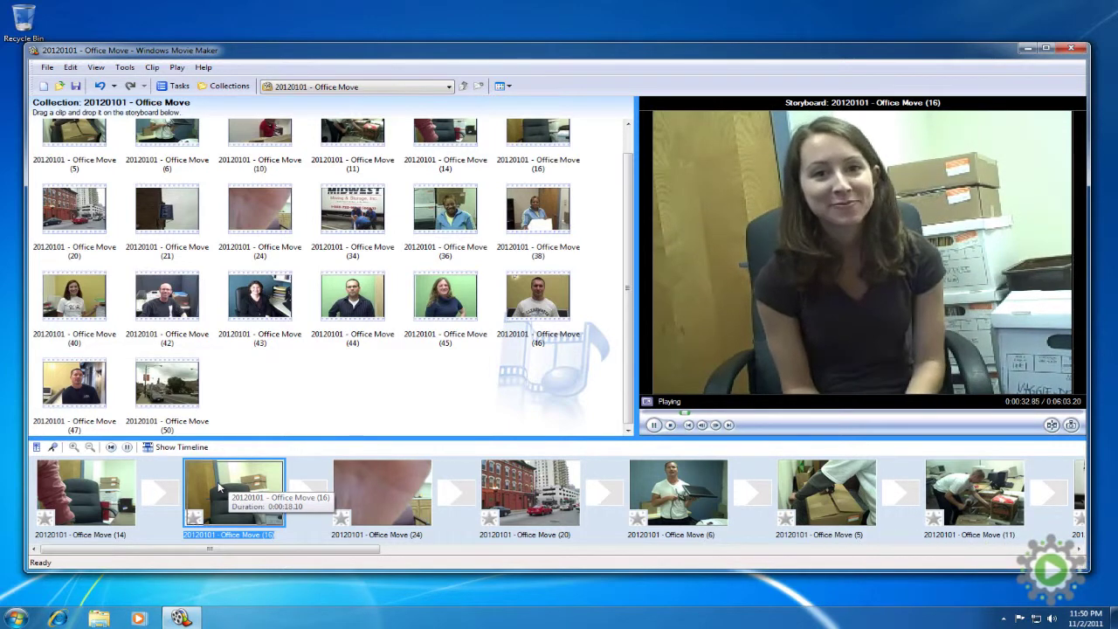
pyautogui.click(362, 488)
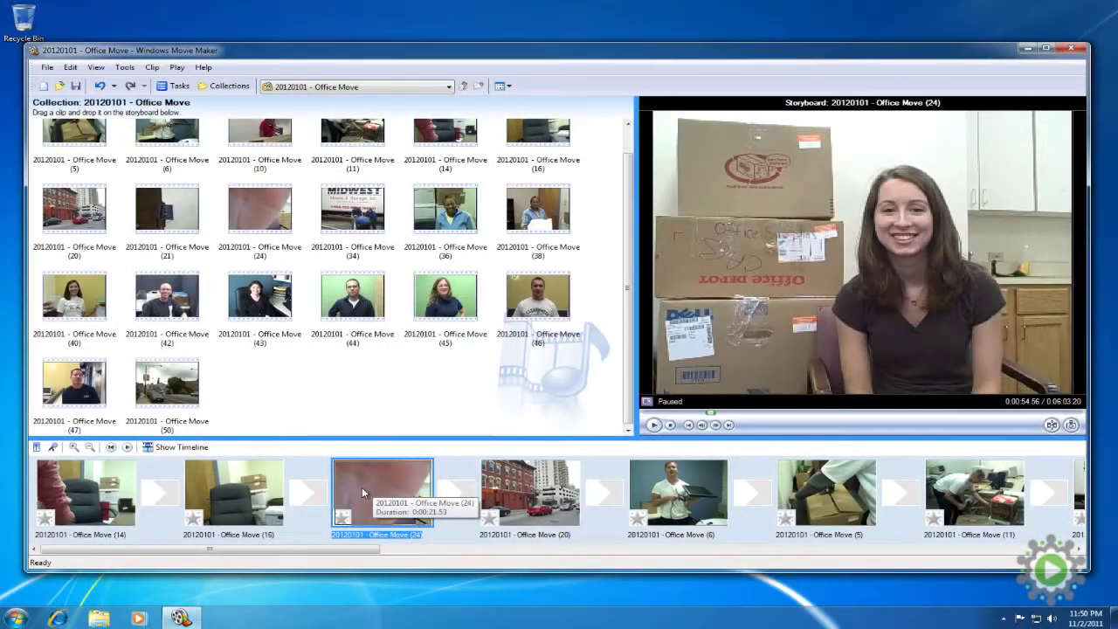
# Step: Delete clips (24) and (16) so clip (20) follows clip (14)
pyautogui.press('Delete')
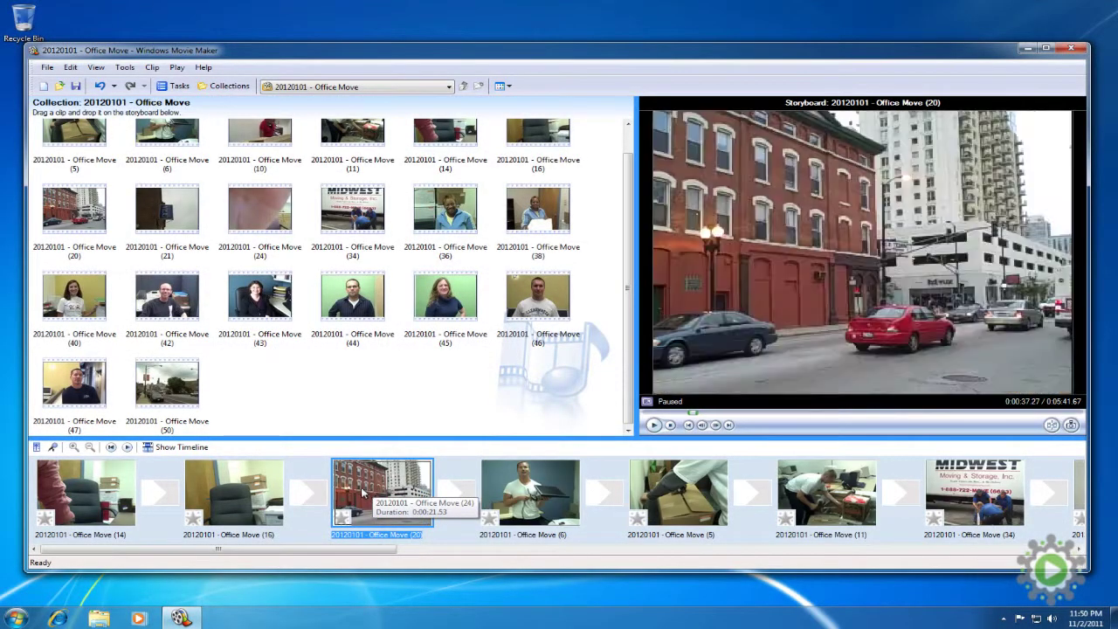
pyautogui.click(269, 495)
pyautogui.press('Delete')
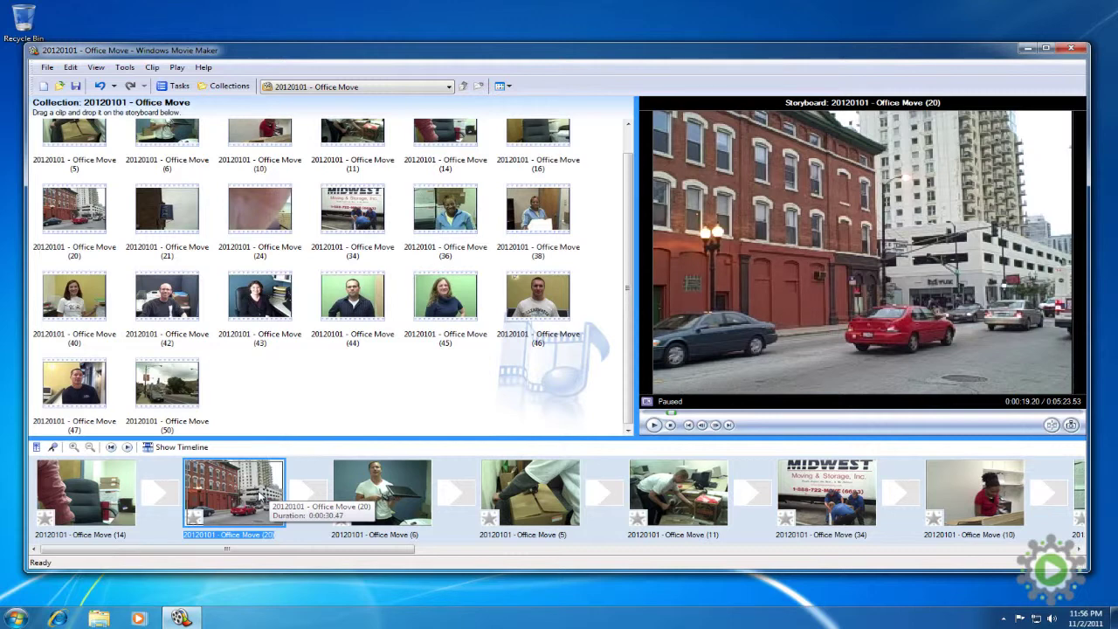
# Step: Drag clips (5) and (11) ahead of clip (6), previewing clip (6) before and after
pyautogui.click(374, 491)
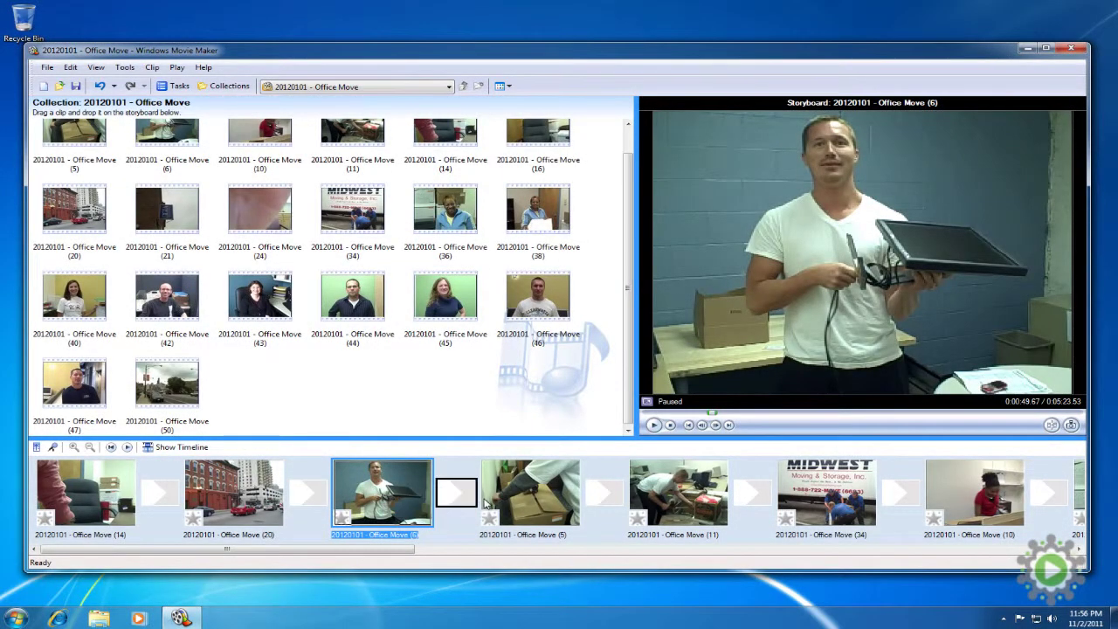
pyautogui.moveTo(519, 496); pyautogui.dragTo(420, 473)
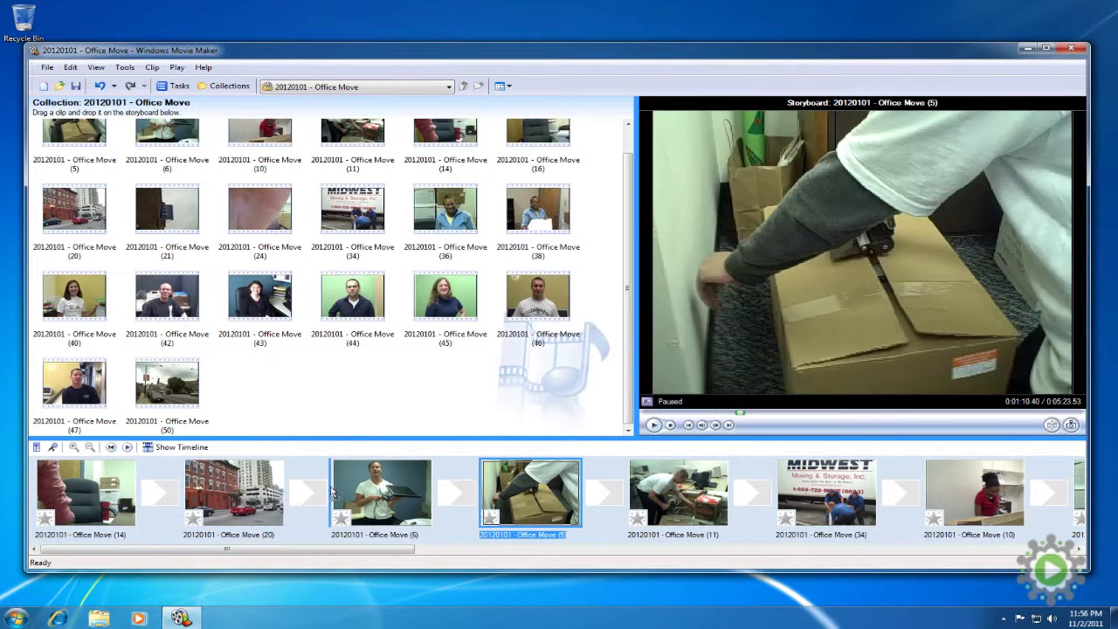
pyautogui.moveTo(332, 495); pyautogui.dragTo(332, 495)
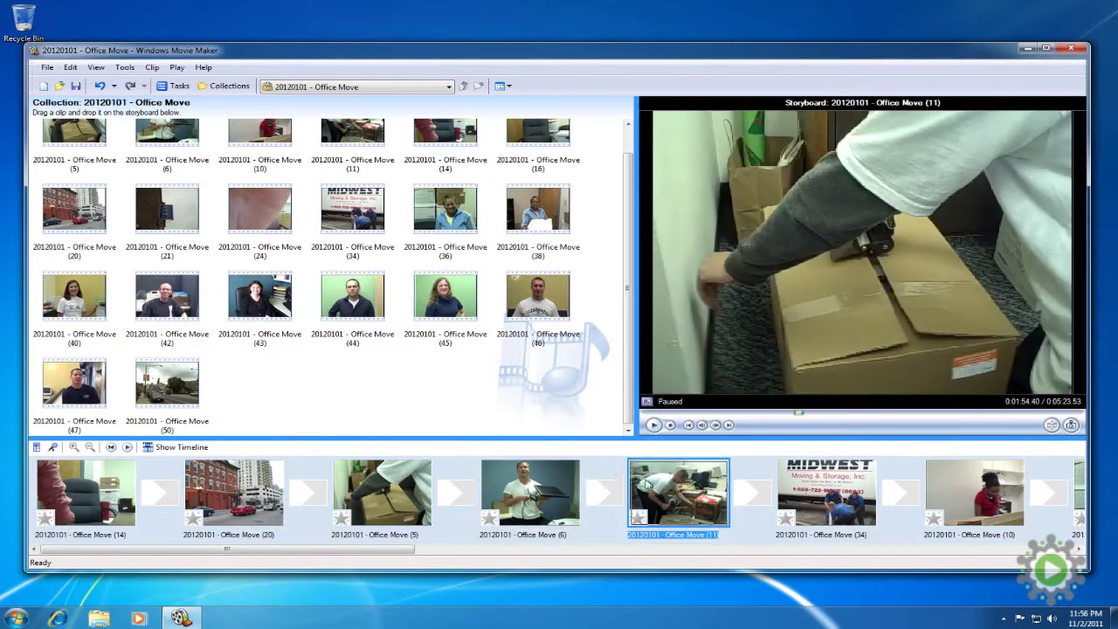
pyautogui.moveTo(678, 494); pyautogui.dragTo(502, 489)
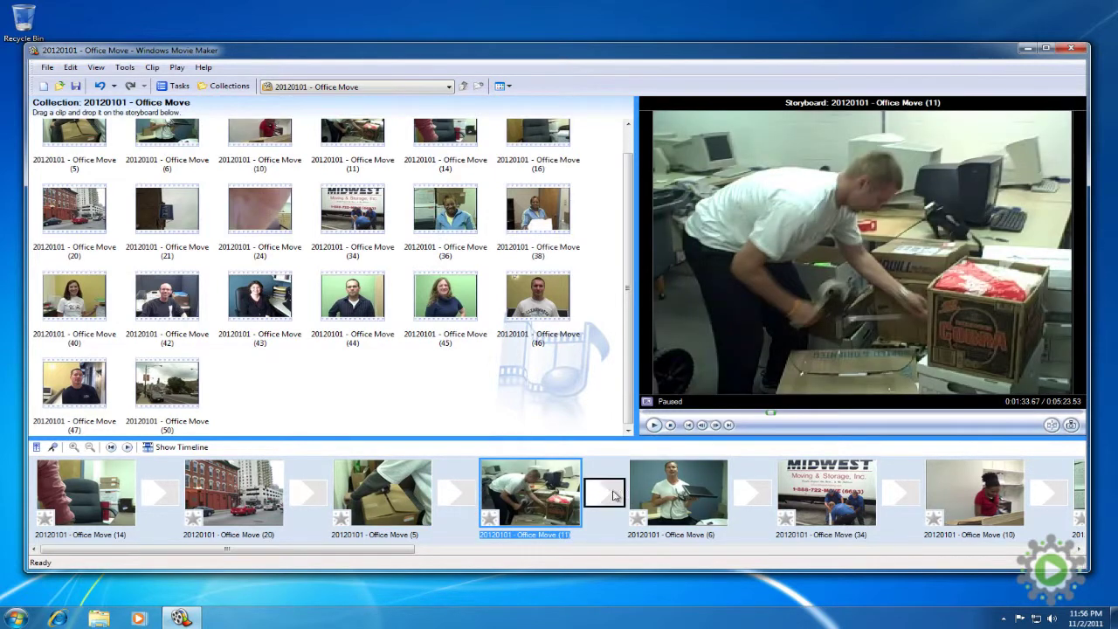
pyautogui.click(679, 492)
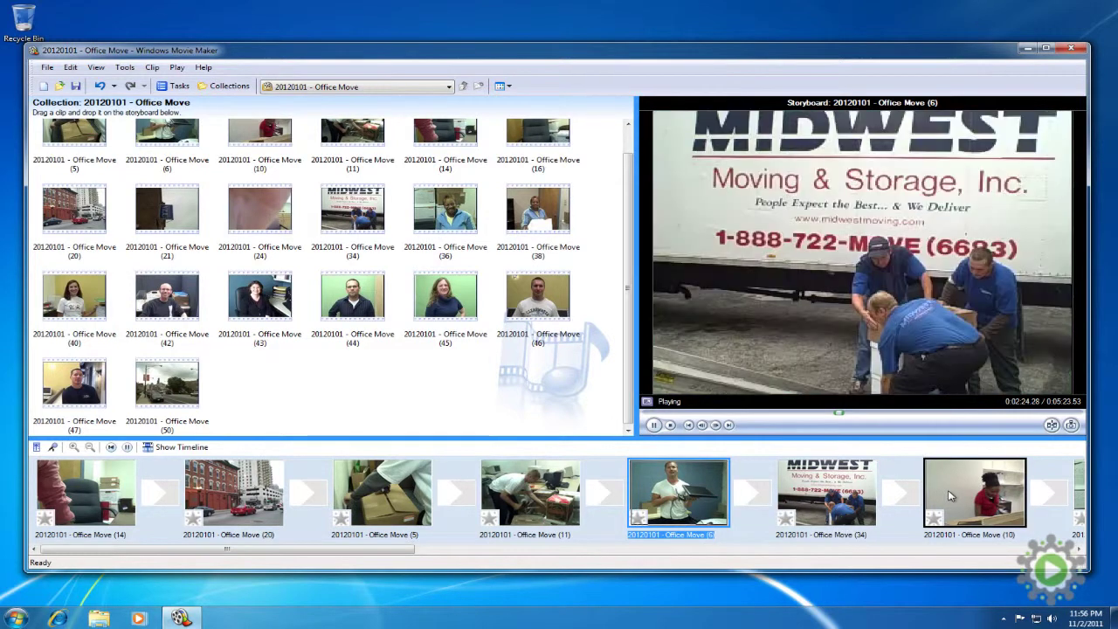
# Step: Play from clip (10), then preview clip (36) and pause at 0:03:29.18
pyautogui.click(957, 494)
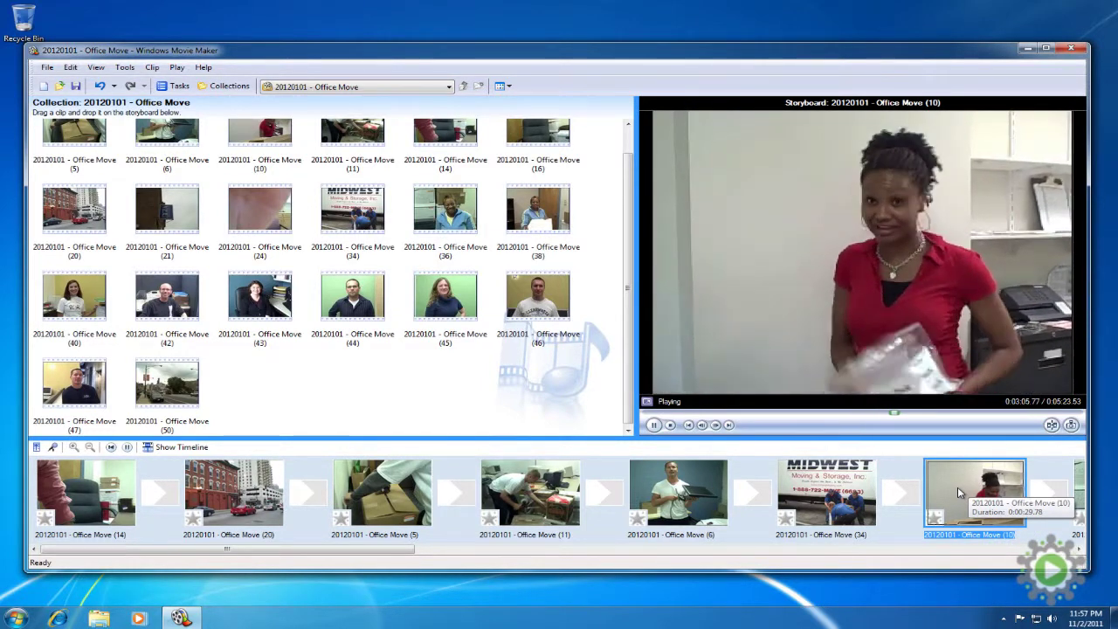
pyautogui.press('space')
pyautogui.hscroll(3, 873, 492)
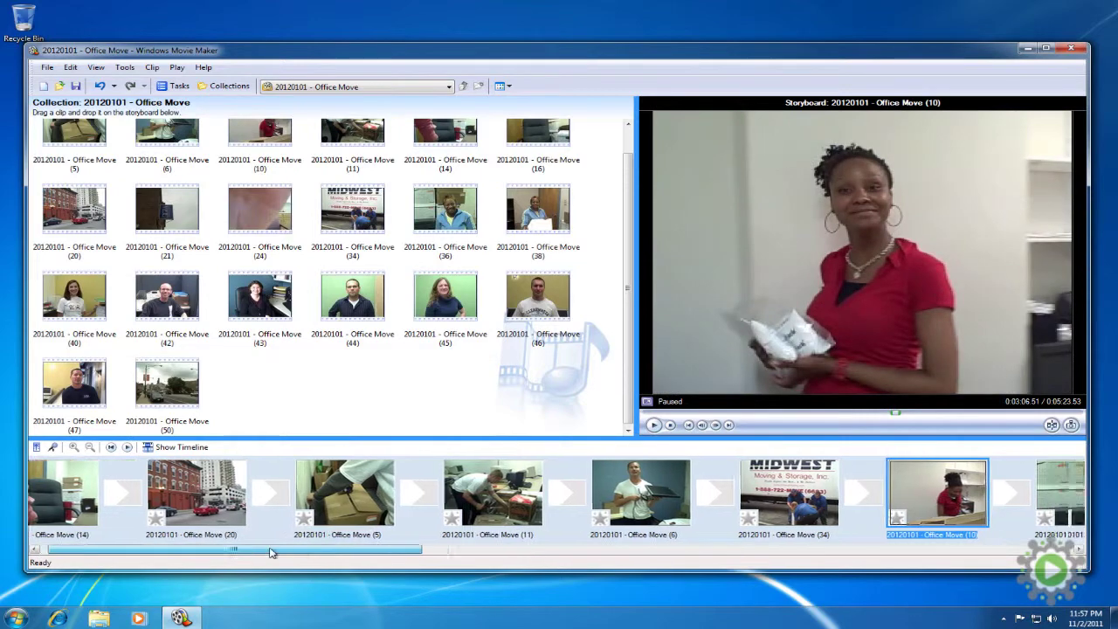
pyautogui.click(821, 494)
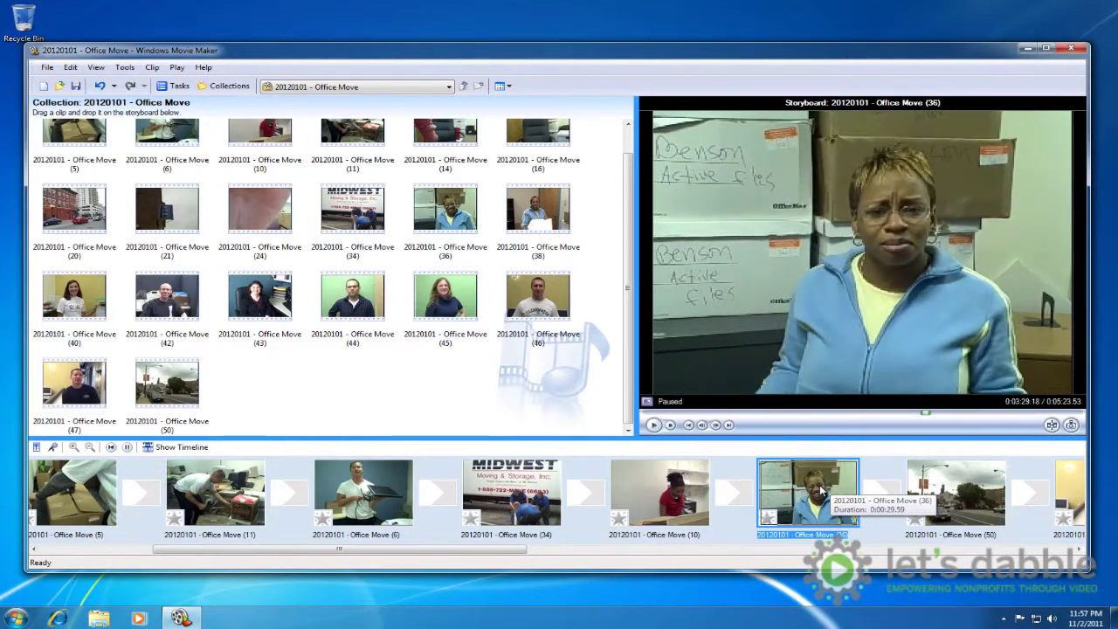
pyautogui.press('space')
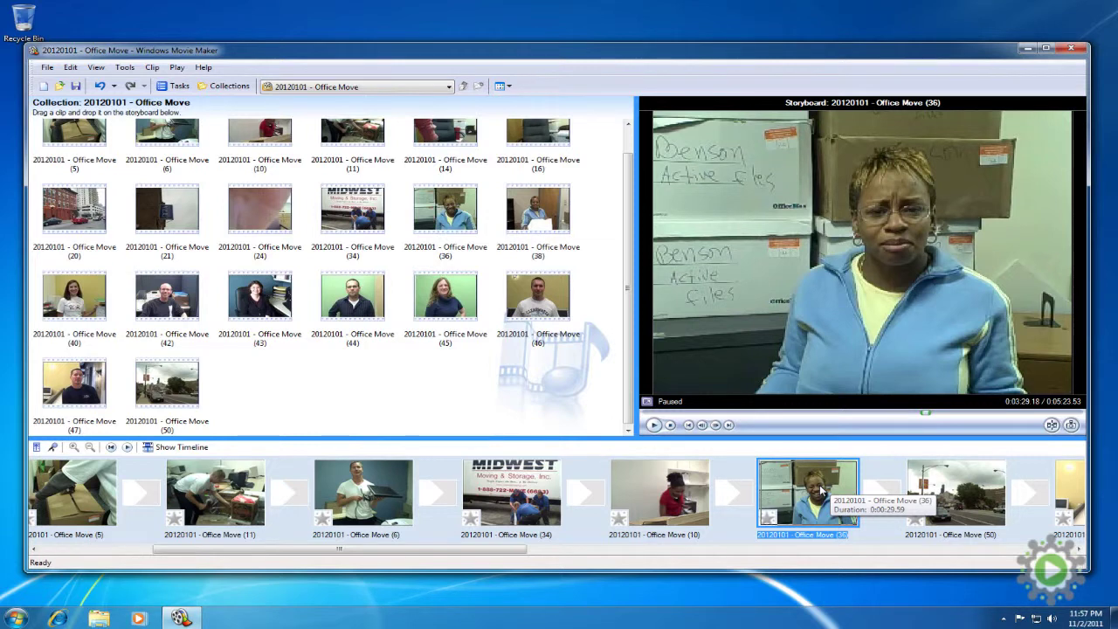
# Step: Delete clip (36) and drag clip (10) ahead of clip (34)
pyautogui.press('Delete')
pyautogui.click(672, 505)
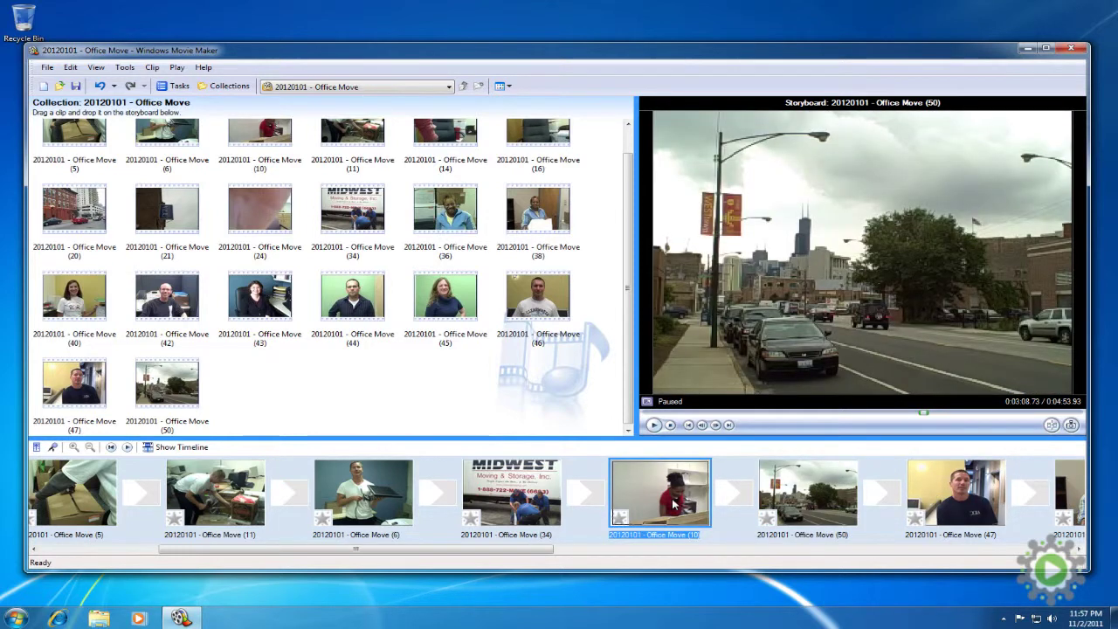
pyautogui.moveTo(672, 505); pyautogui.dragTo(484, 500)
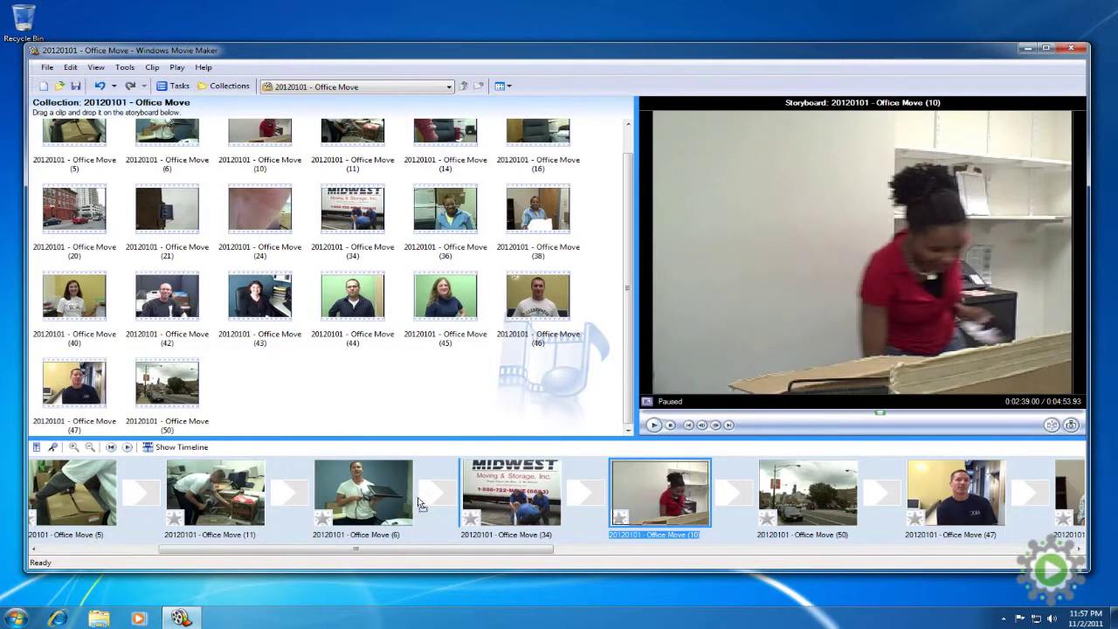
pyautogui.moveTo(434, 504); pyautogui.dragTo(434, 504)
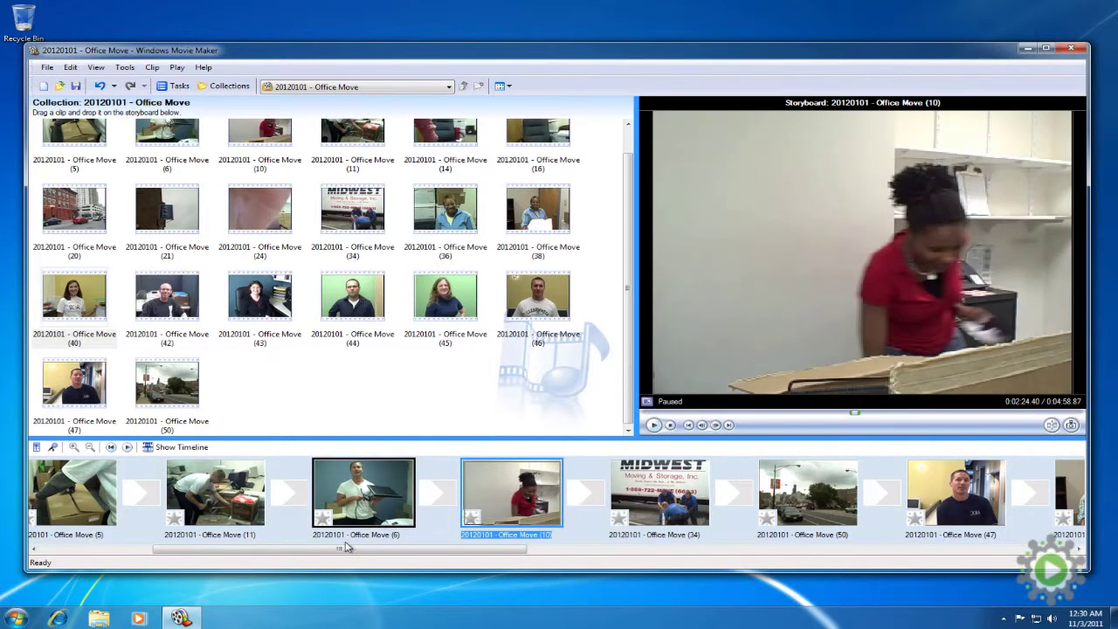
# Step: Delete clip (11) from the storyboard using its right-click menu
pyautogui.moveTo(347, 549); pyautogui.dragTo(276, 550)
pyautogui.click(251, 496)
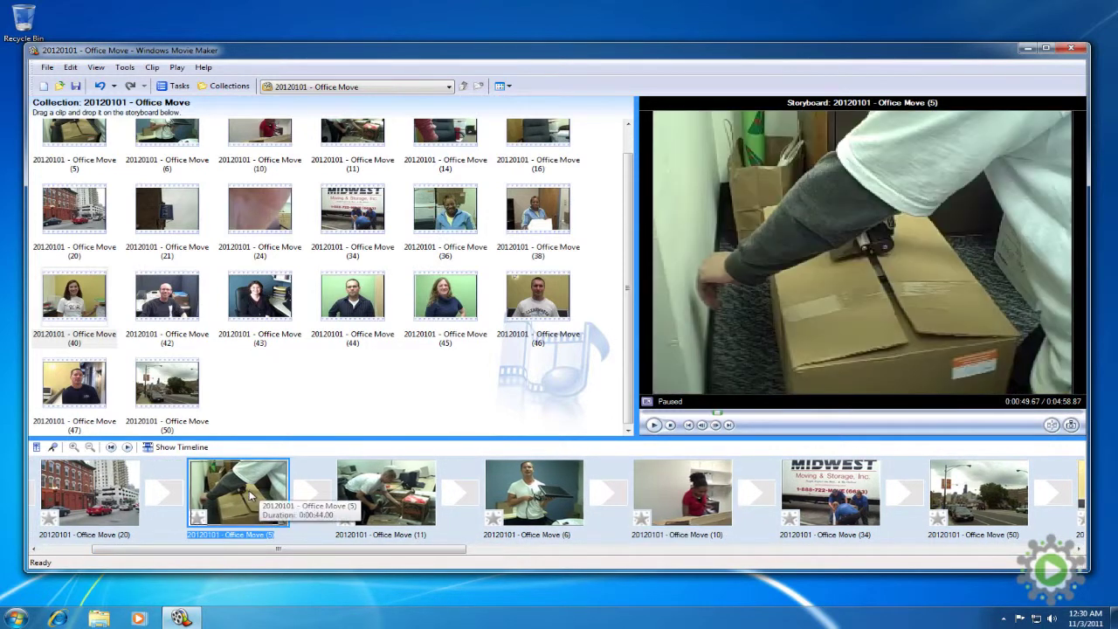
pyautogui.click(392, 504)
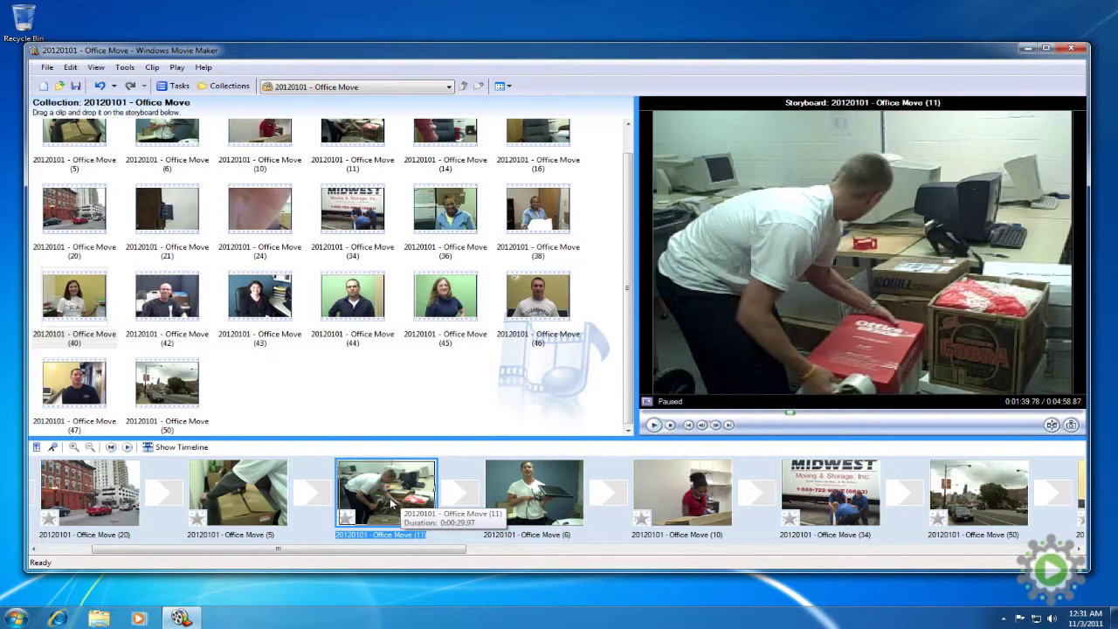
pyautogui.rightClick(392, 504)
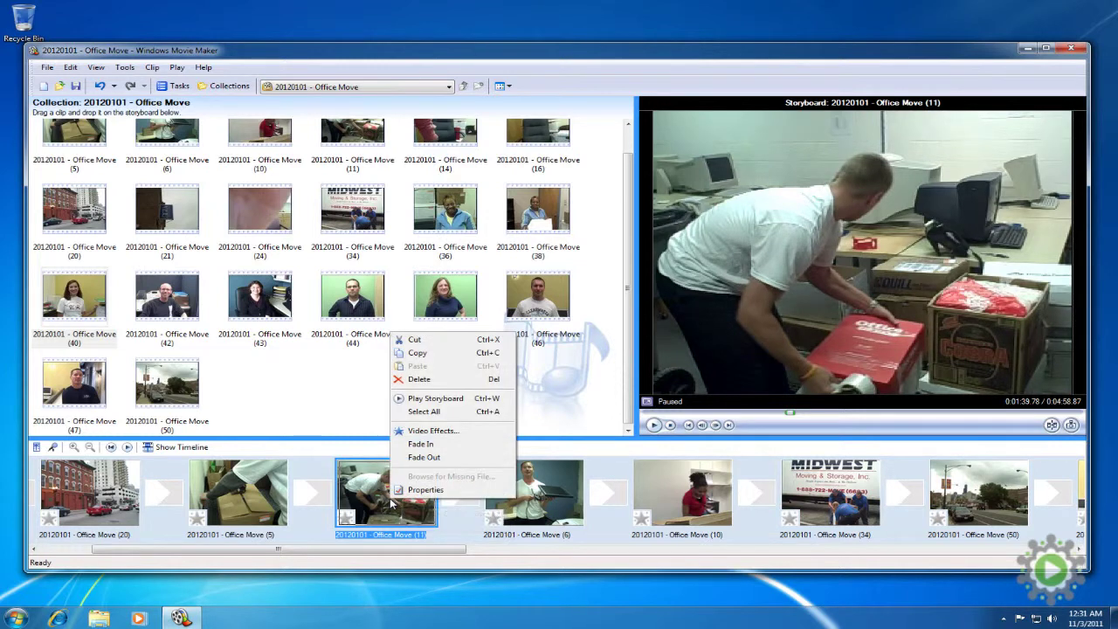
pyautogui.click(434, 387)
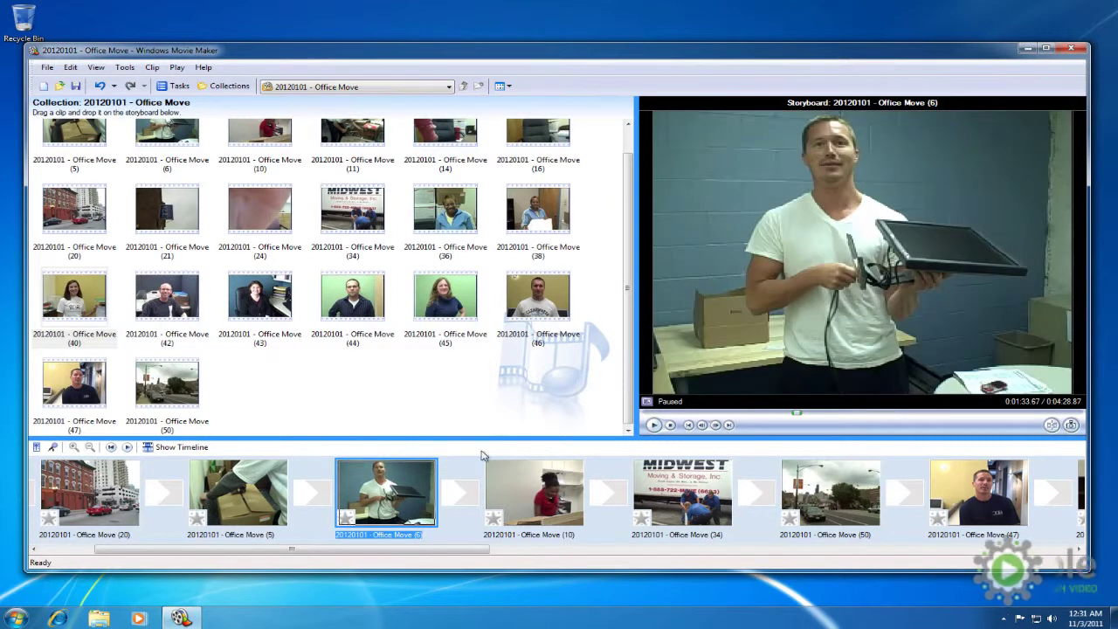
# Step: Preview clips (10), (34) and (50) to check the new order
pyautogui.click(528, 491)
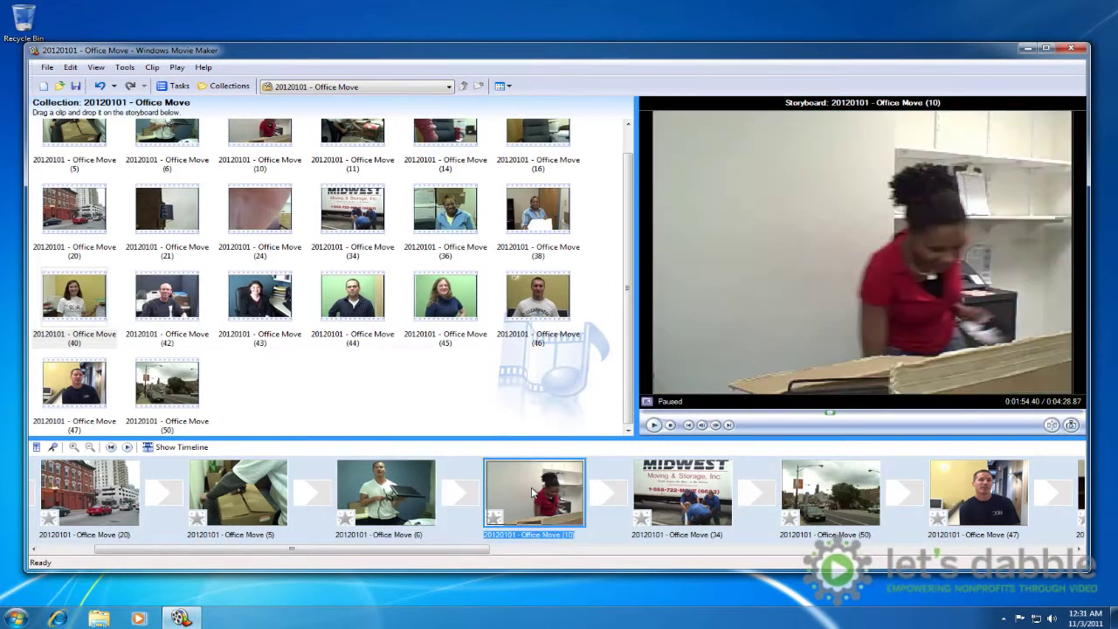
pyautogui.click(689, 504)
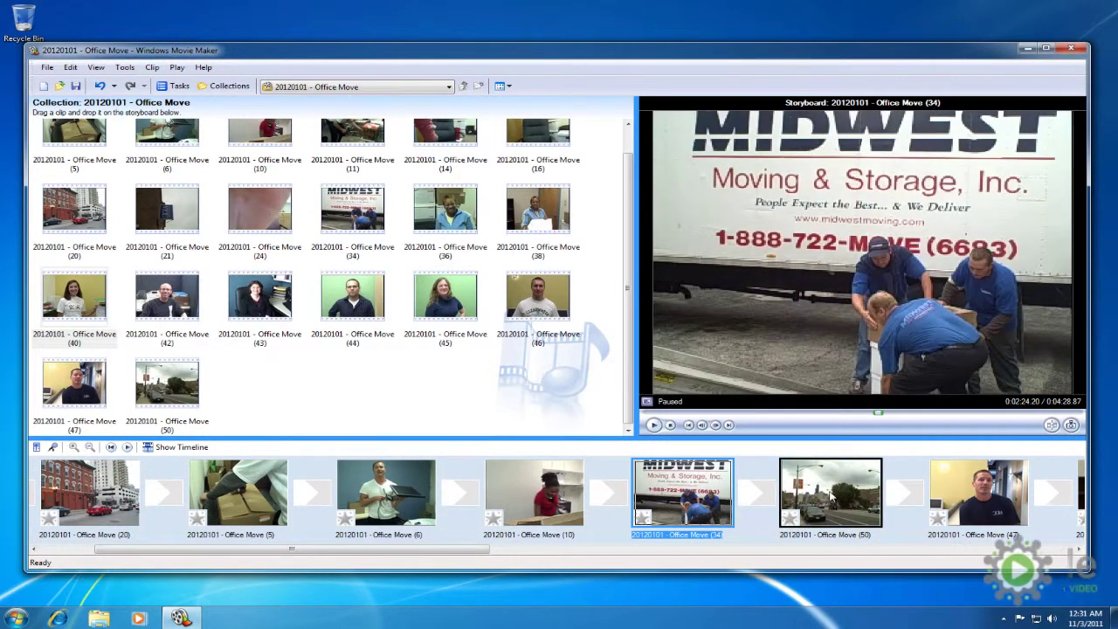
pyautogui.click(832, 496)
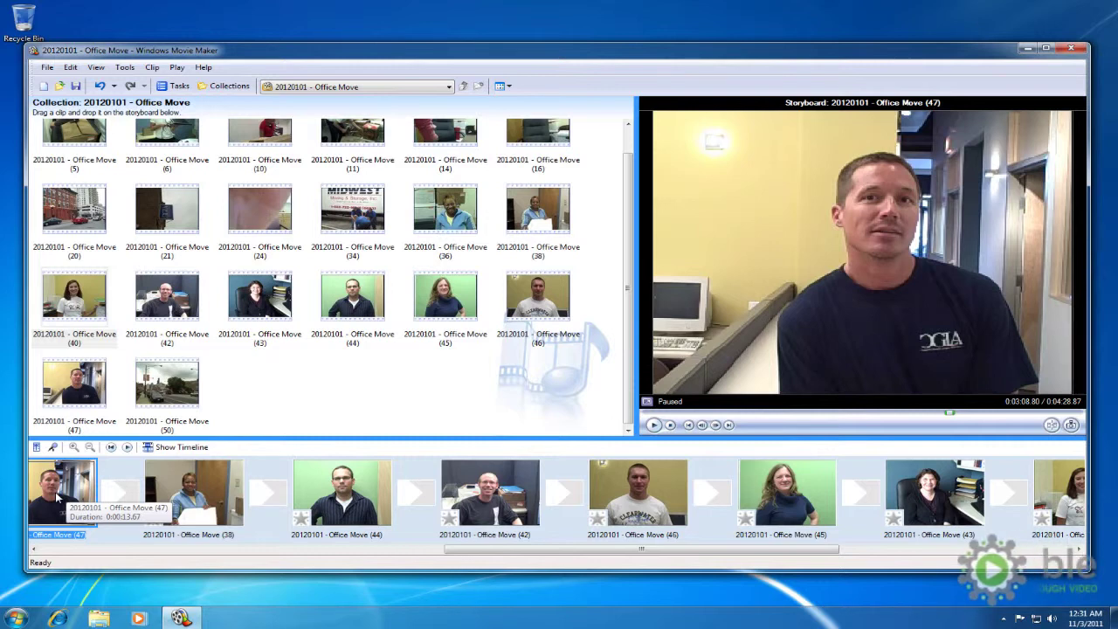
# Step: Play and pause clip (47), then play clip (38) and pause at 0:03:37.79
pyautogui.press('space')
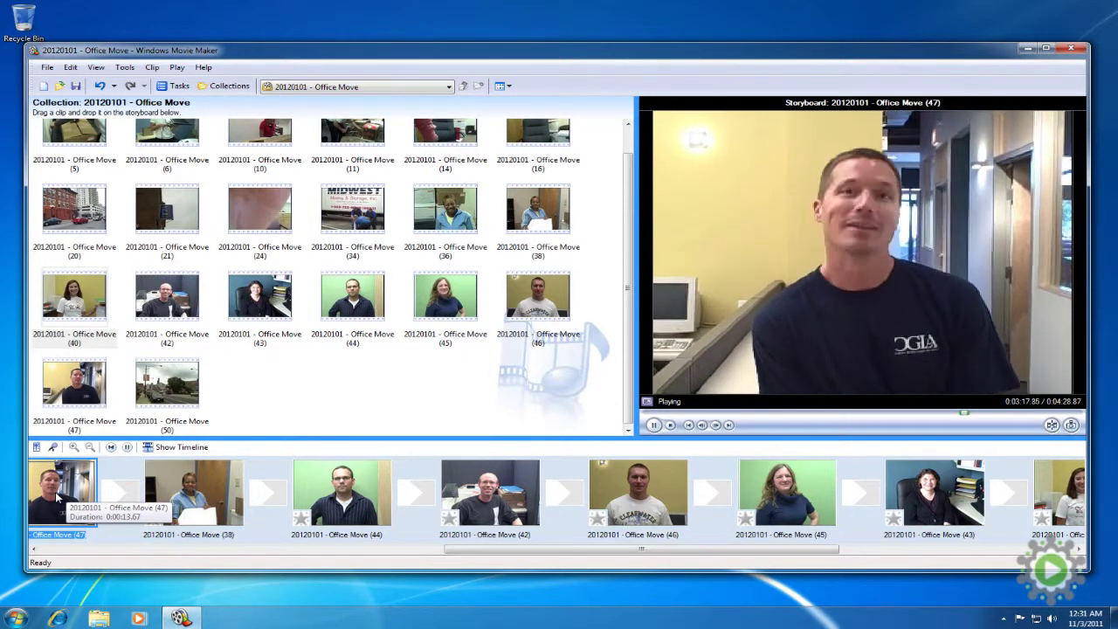
pyautogui.press('space')
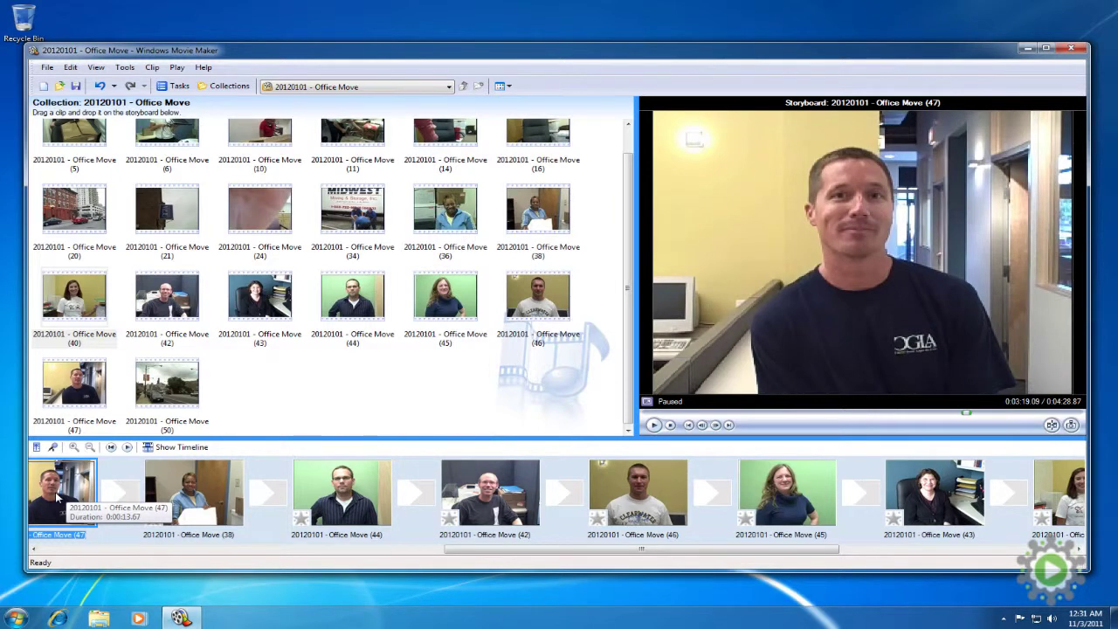
pyautogui.doubleClick(177, 499)
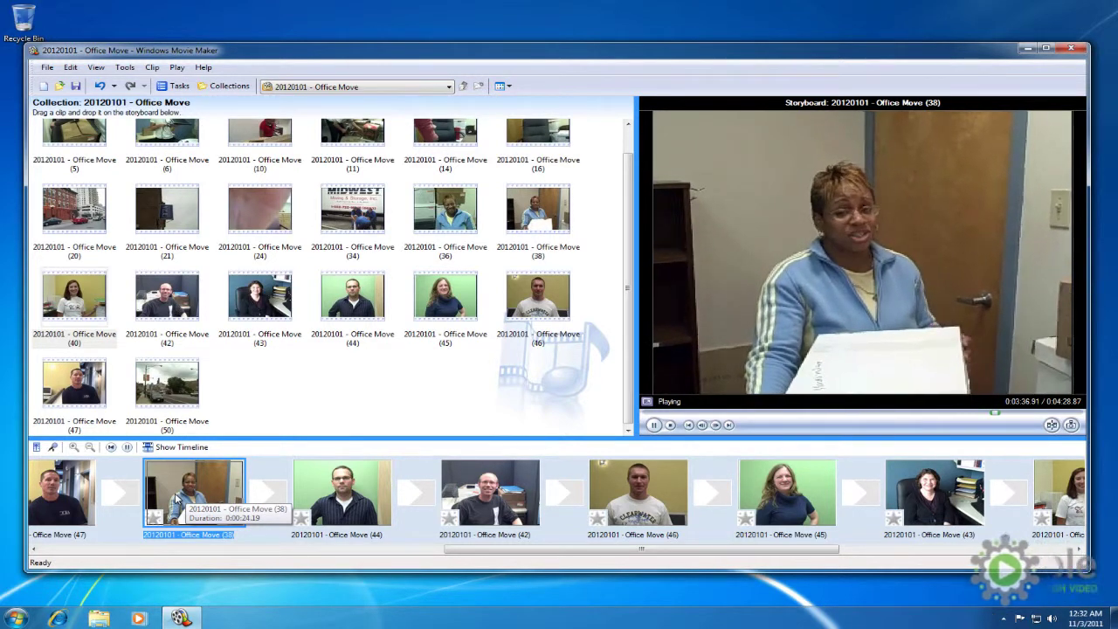
pyautogui.press('space')
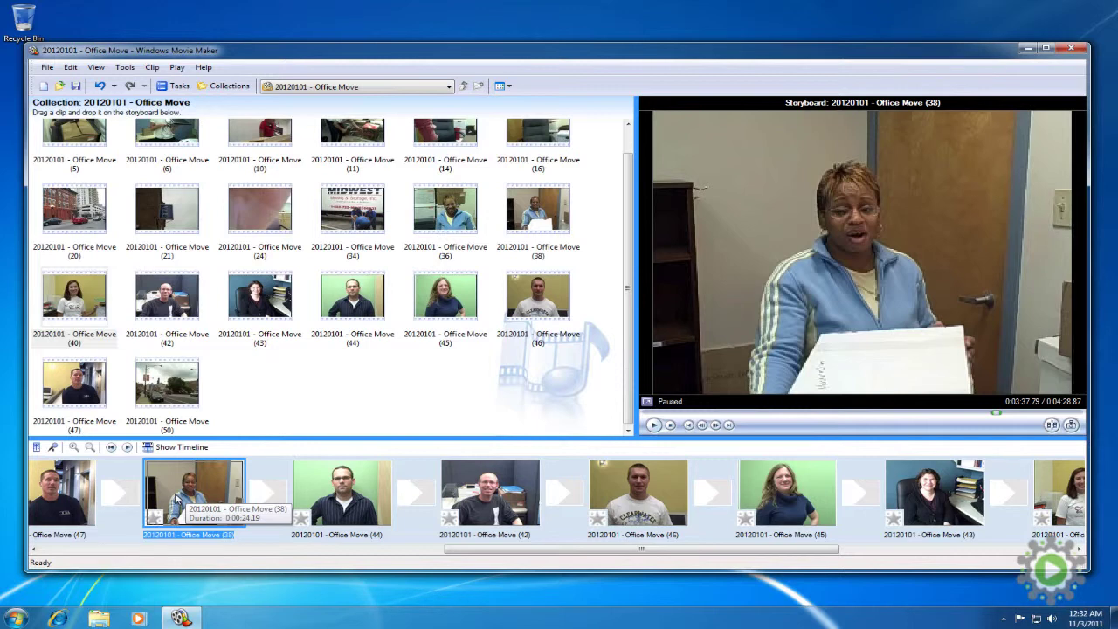
# Step: Drag clip (38) ahead of the Midwest clip
pyautogui.moveTo(571, 550); pyautogui.dragTo(466, 559)
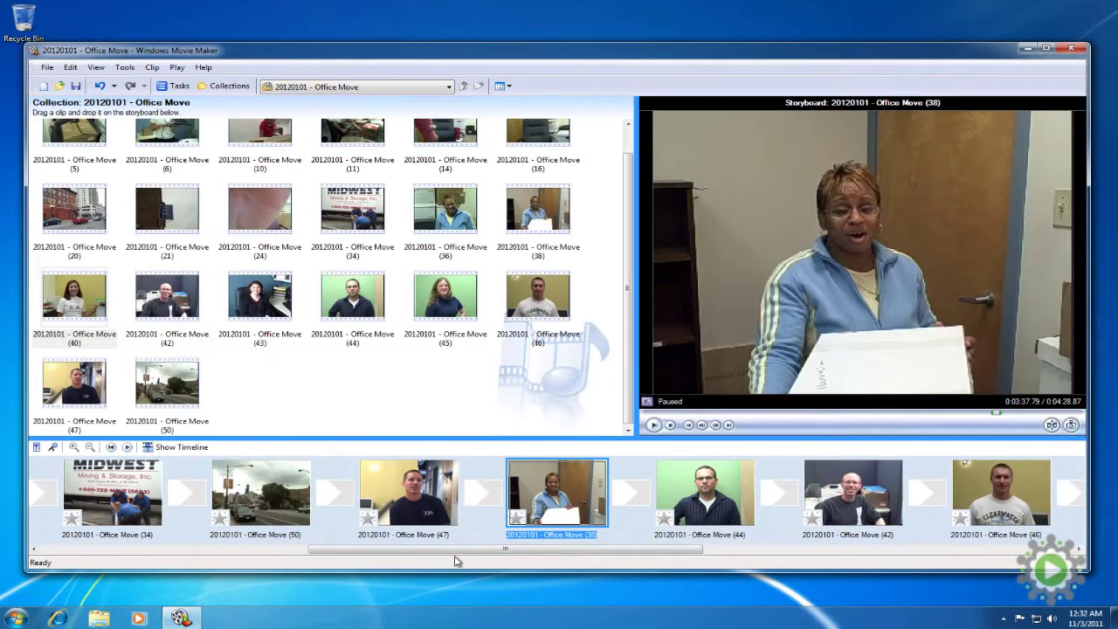
pyautogui.hscroll(-2, 615, 493)
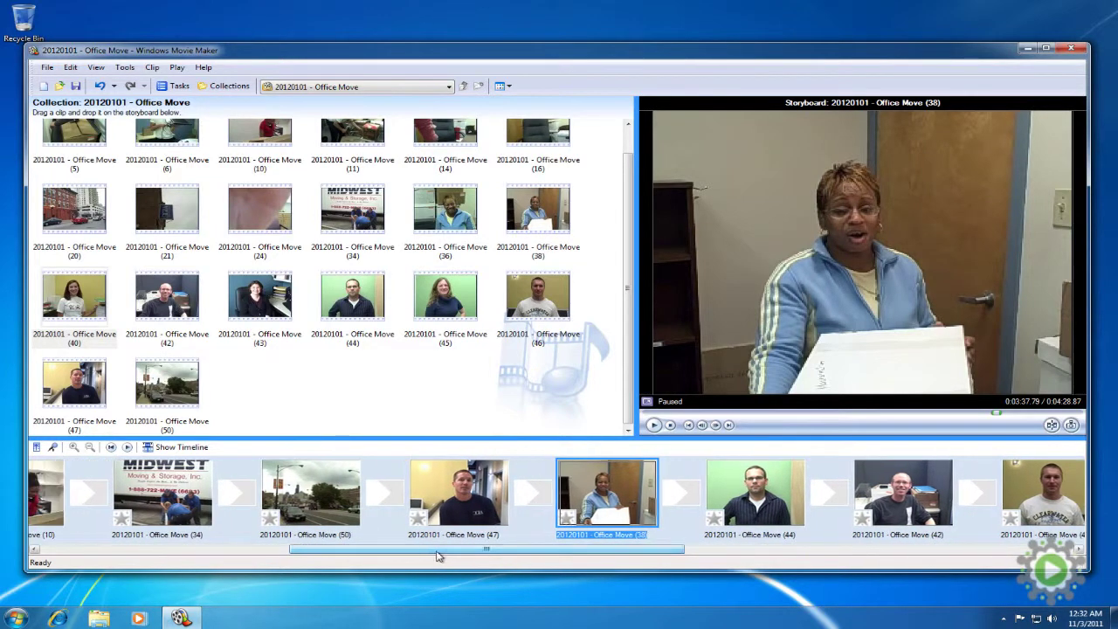
pyautogui.moveTo(615, 492); pyautogui.dragTo(103, 494)
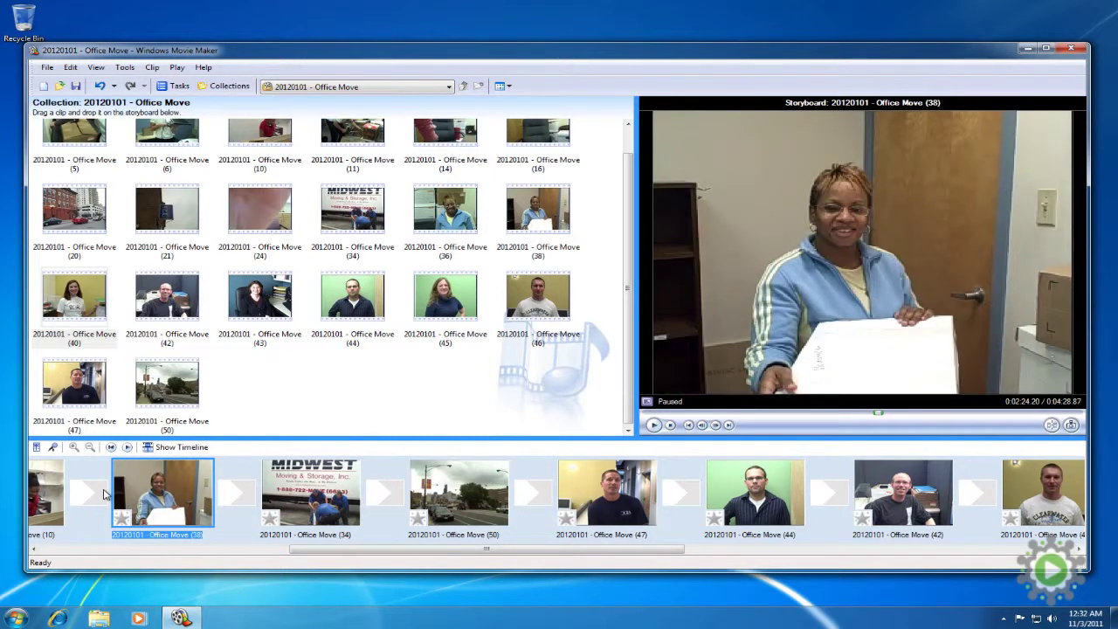
# Step: Preview clip (44), then drag it to the end after clip (40)
pyautogui.click(757, 505)
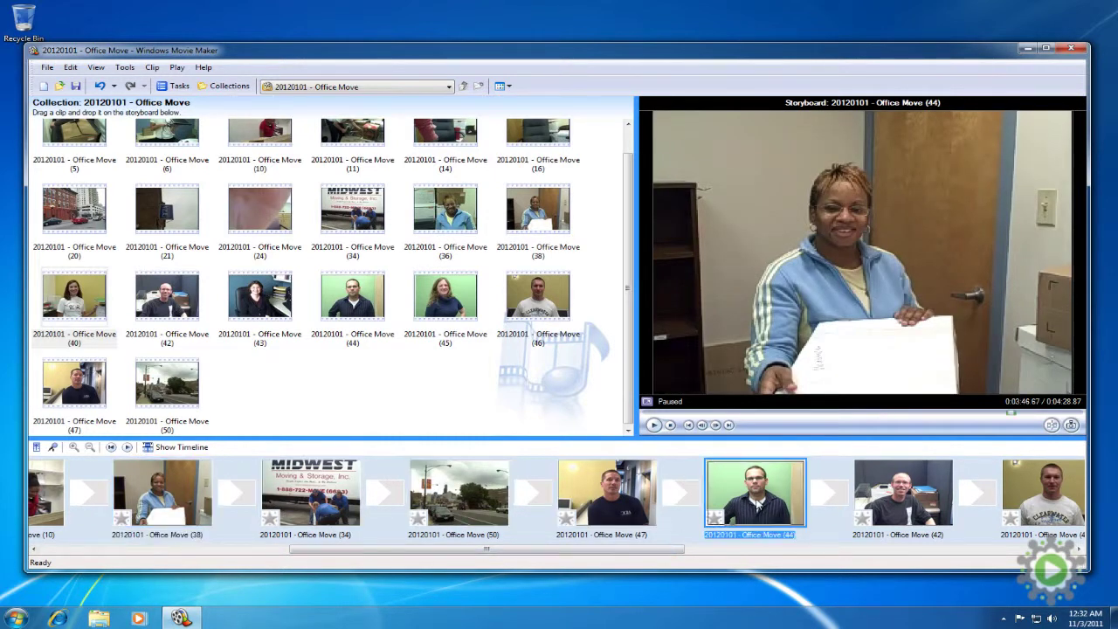
pyautogui.press('space')
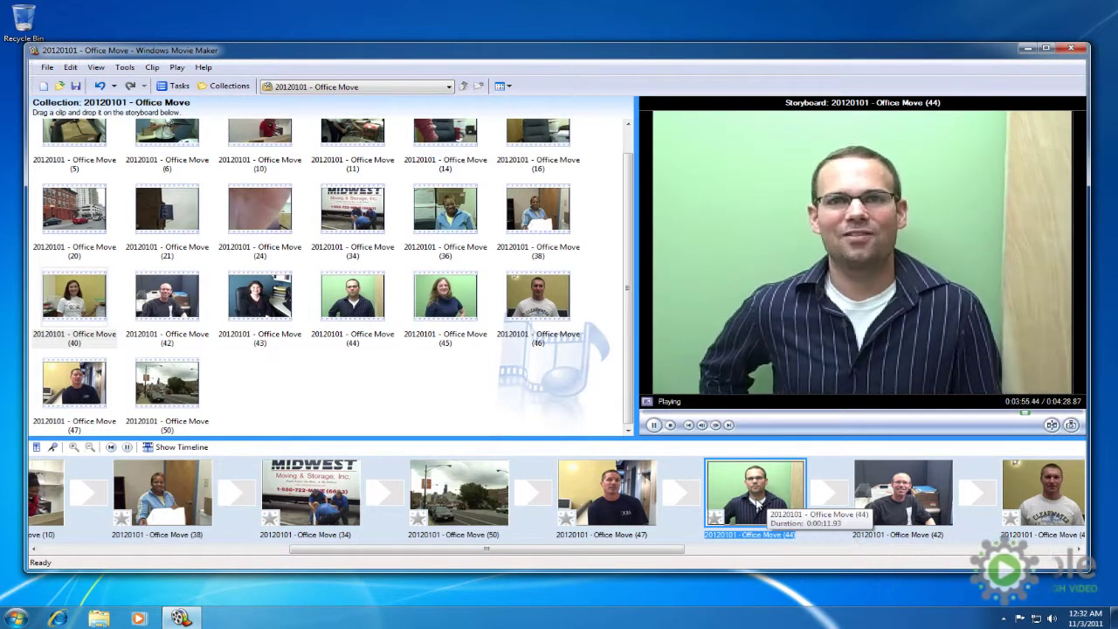
pyautogui.press('space')
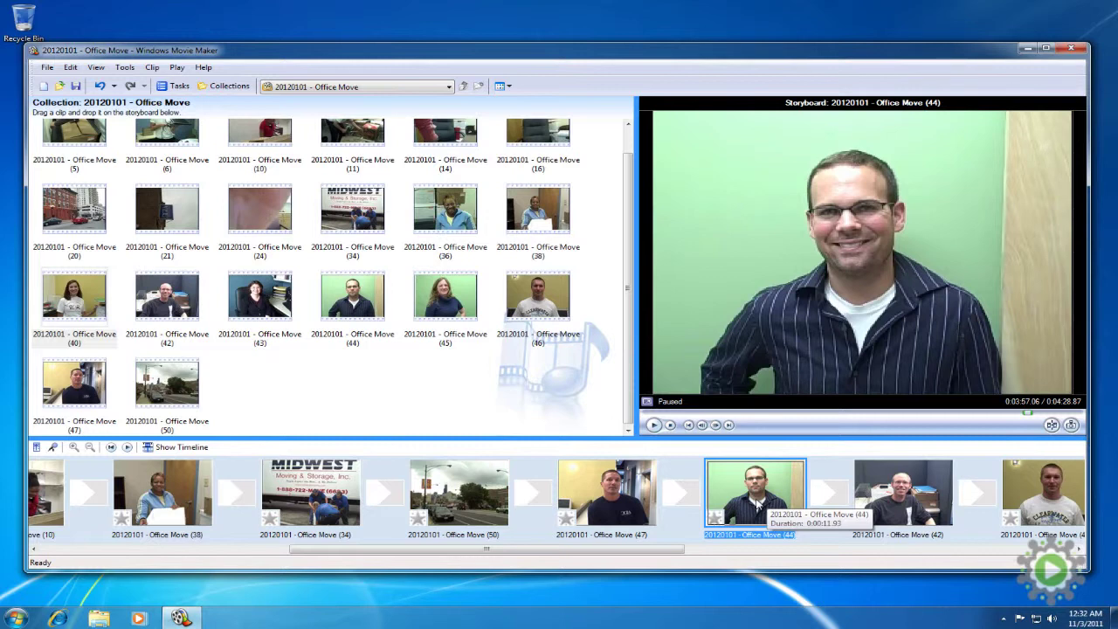
pyautogui.moveTo(513, 550); pyautogui.dragTo(690, 547)
pyautogui.moveTo(255, 496)
pyautogui.mouseDown()
pyautogui.moveTo(836, 522)
pyautogui.moveTo(1033, 498)
pyautogui.mouseUp()
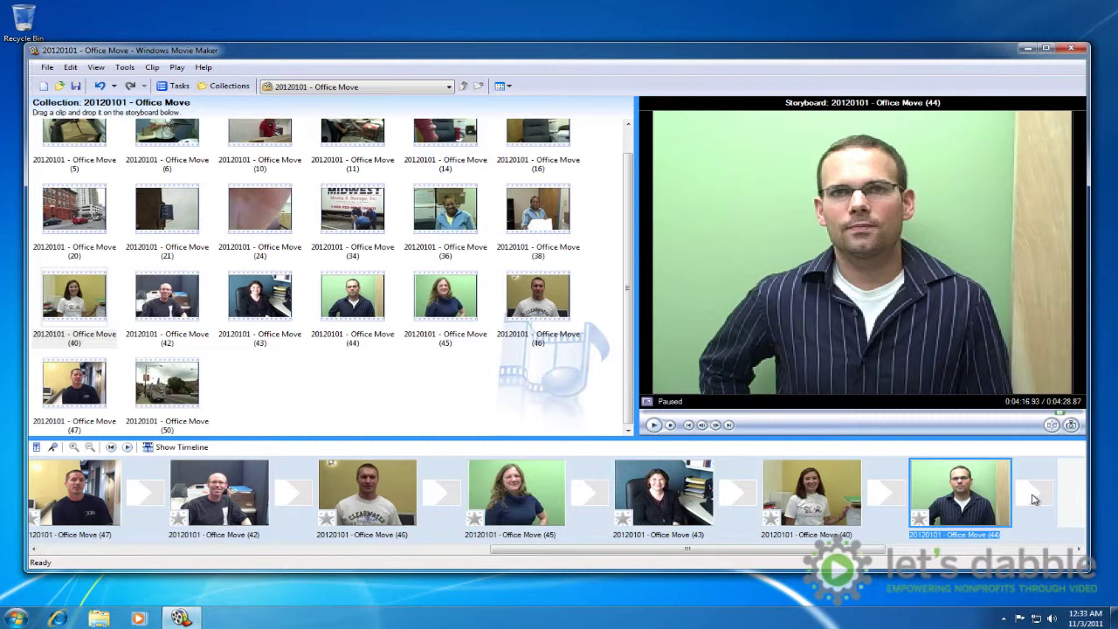
# Step: Move clips (40), (45) and (43) up so the storyboard runs 47, 45, 40, 43
pyautogui.click(813, 490)
pyautogui.moveTo(699, 472); pyautogui.dragTo(173, 490)
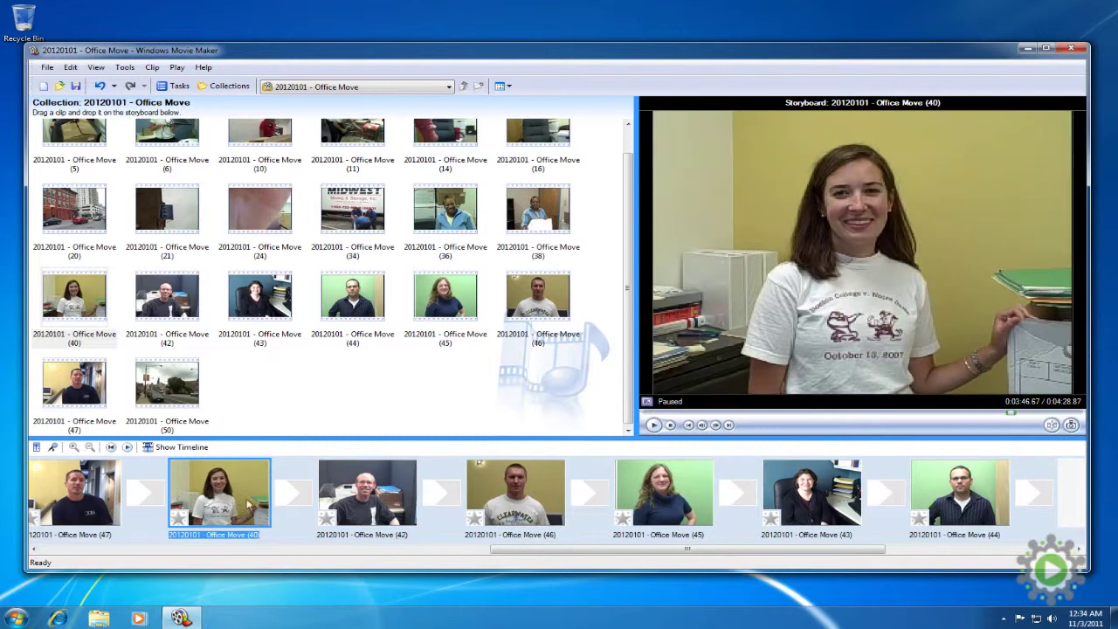
pyautogui.click(655, 499)
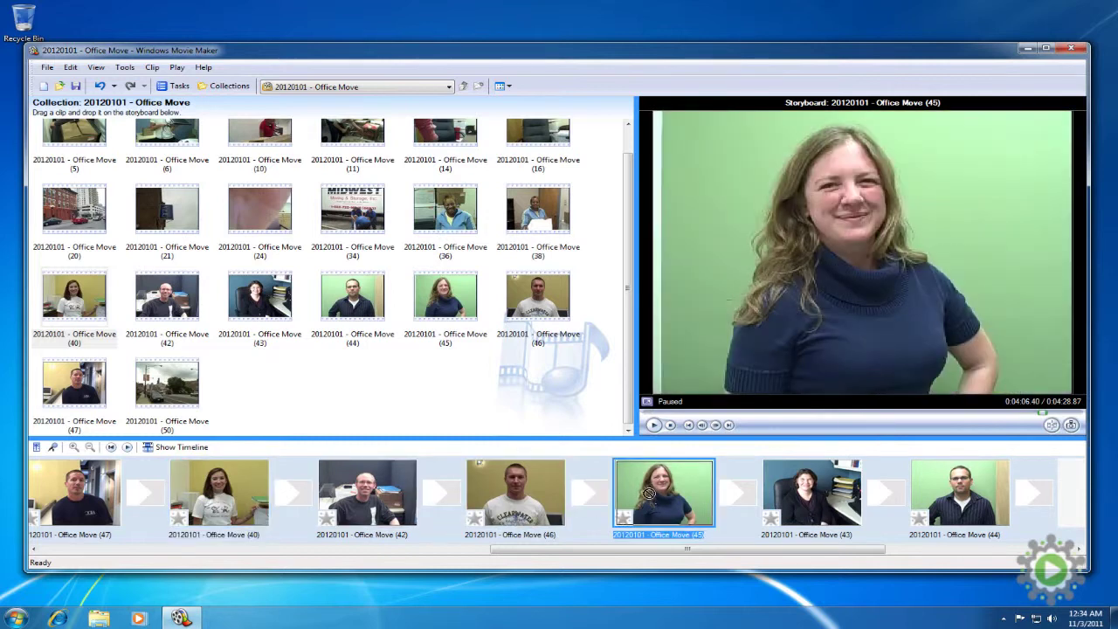
pyautogui.moveTo(175, 489); pyautogui.dragTo(170, 491)
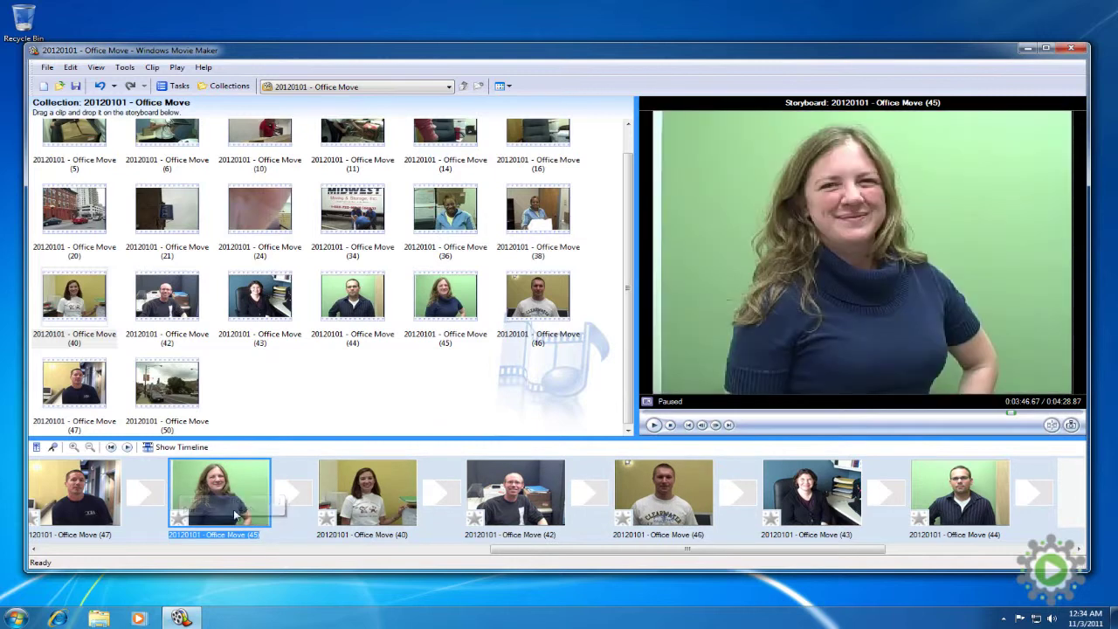
pyautogui.click(797, 507)
pyautogui.moveTo(797, 507); pyautogui.dragTo(467, 490)
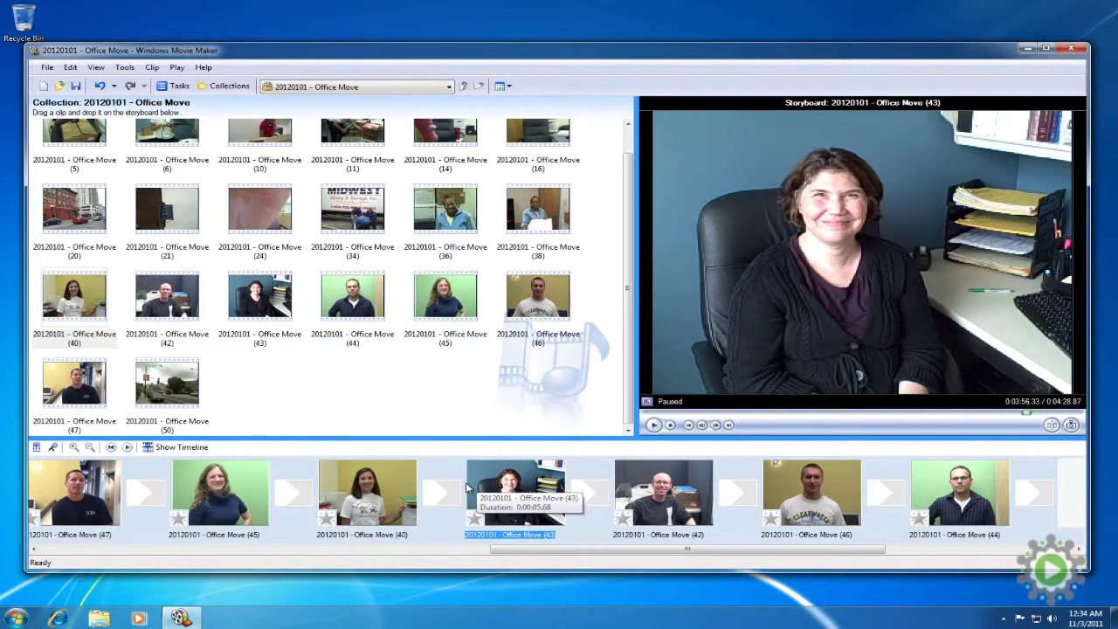
# Step: Play the storyboard from clip (42), pausing during clip (46)
pyautogui.click(664, 494)
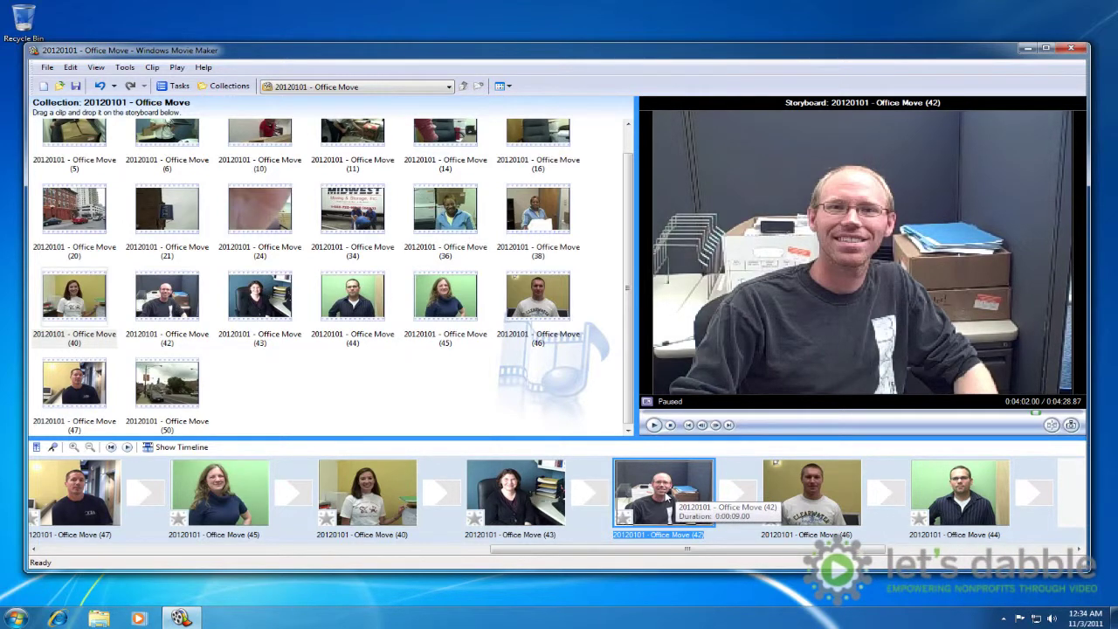
pyautogui.press('space')
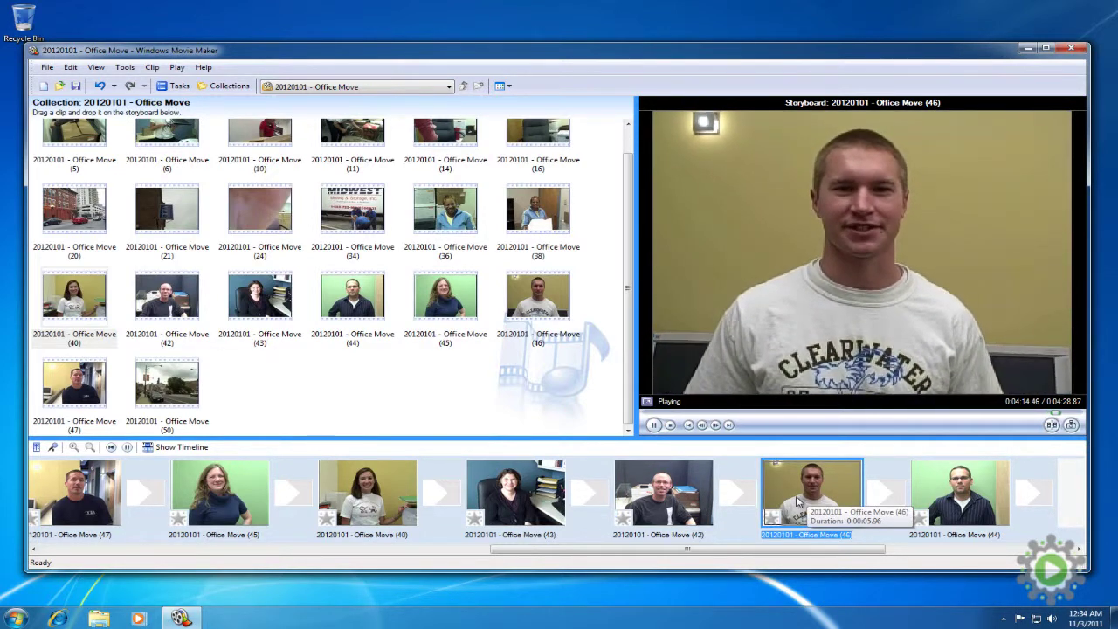
pyautogui.press('space')
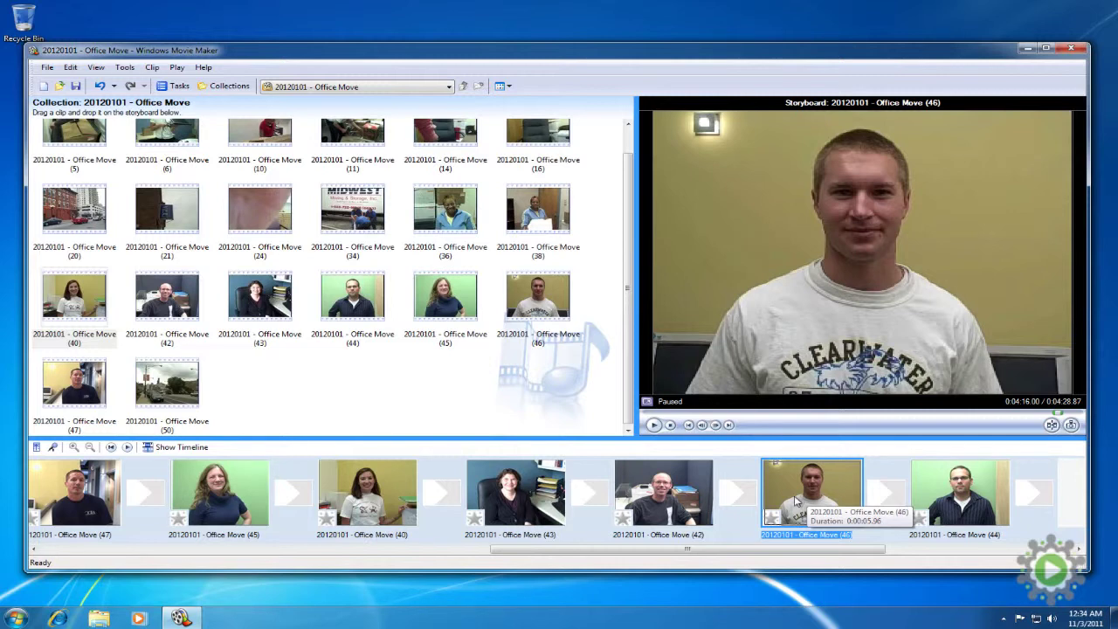
# Step: Move clip (42) before clip (43) and delete clip (46)
pyautogui.click(668, 493)
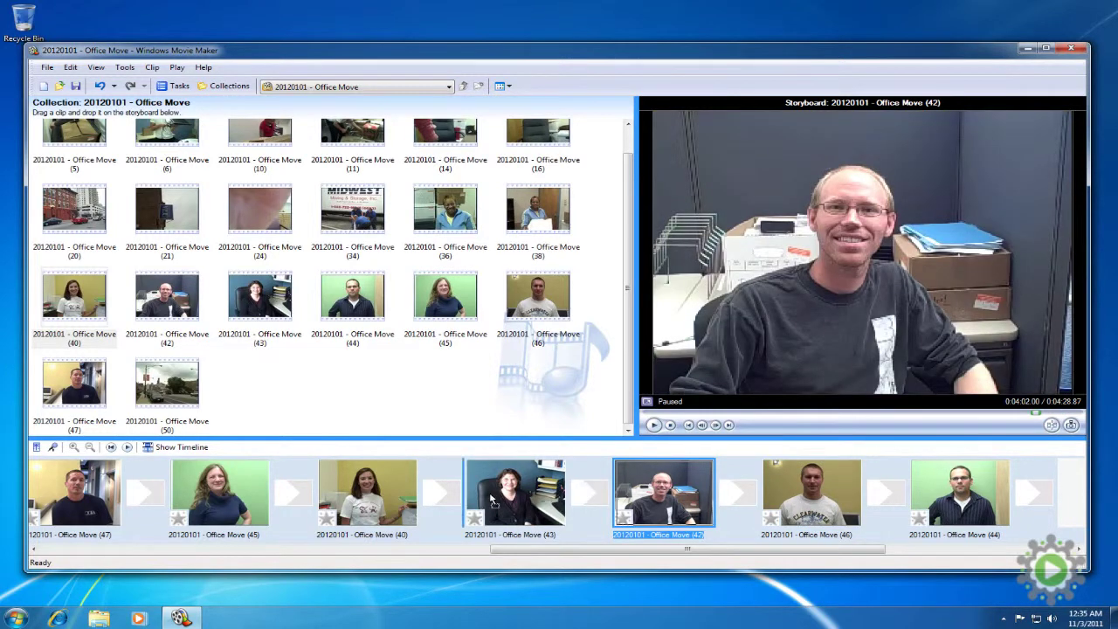
pyautogui.moveTo(491, 500); pyautogui.dragTo(465, 500)
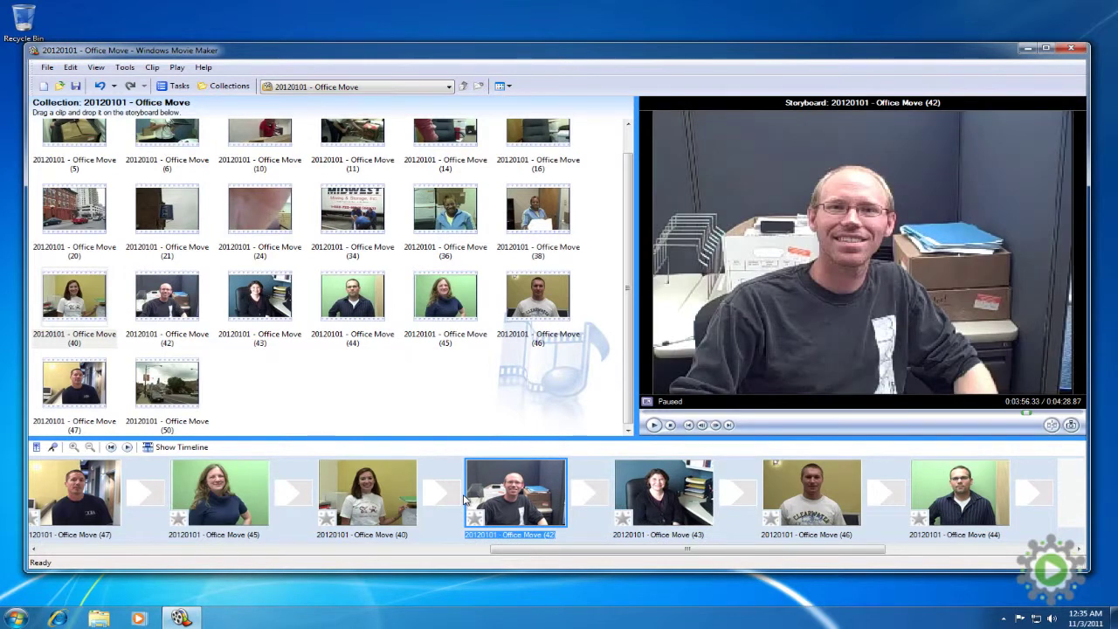
pyautogui.click(810, 495)
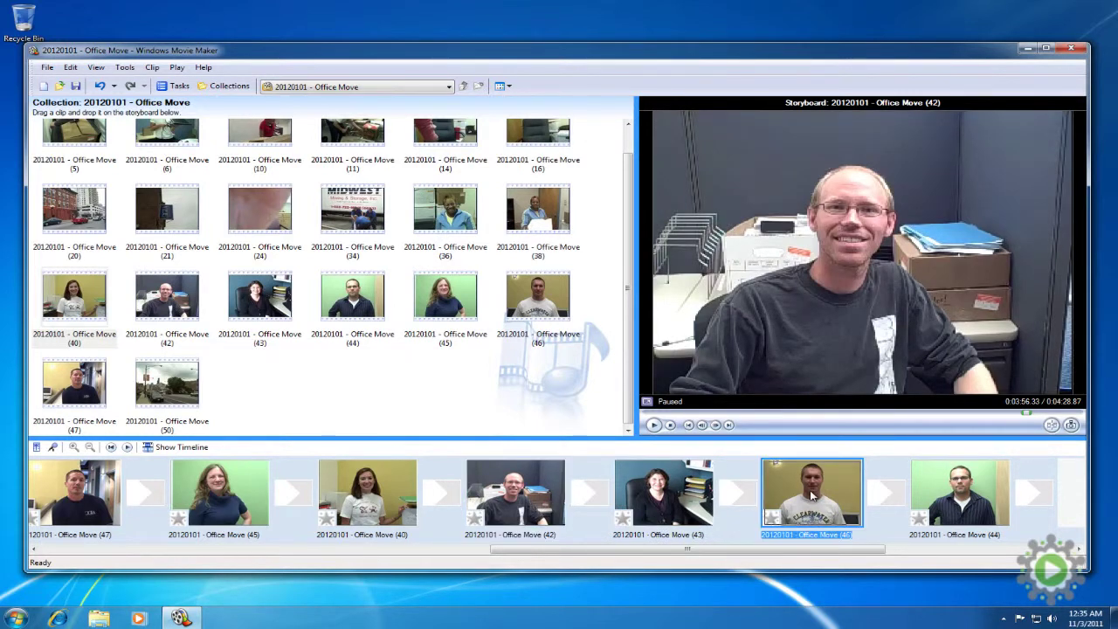
pyautogui.press('Delete')
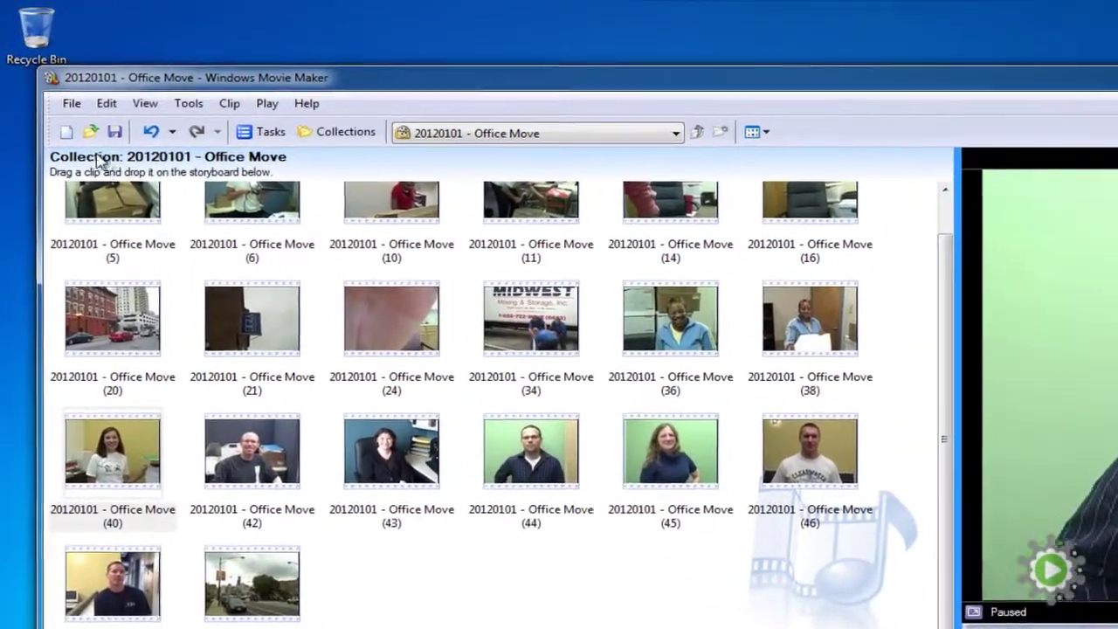
# Step: Save the Office Move project with clips 47, 45, 40, 42, 43, 44 from the File menu
pyautogui.click(72, 103)
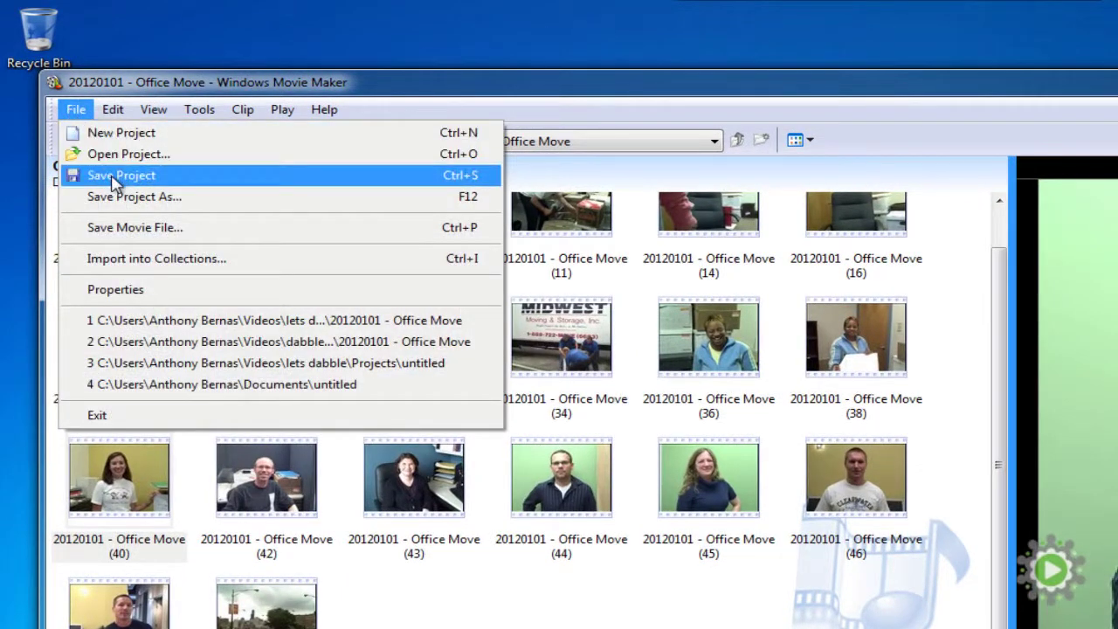